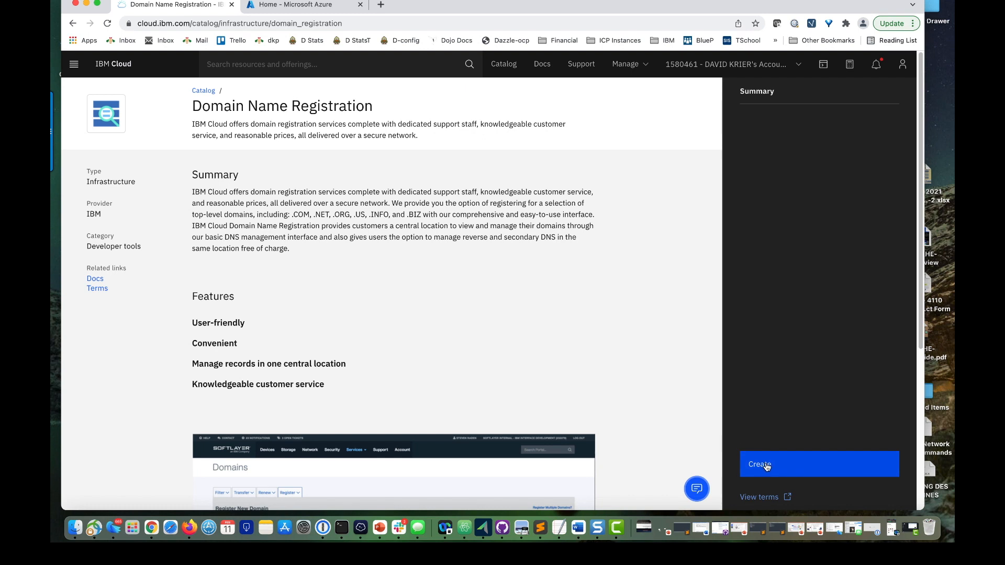
Step: Open IBM Cloud's Domain Name Registration service and enter daffydemogcp as the name of a new .com domain to register
{"action": "left_click", "coordinate": [767, 467]}
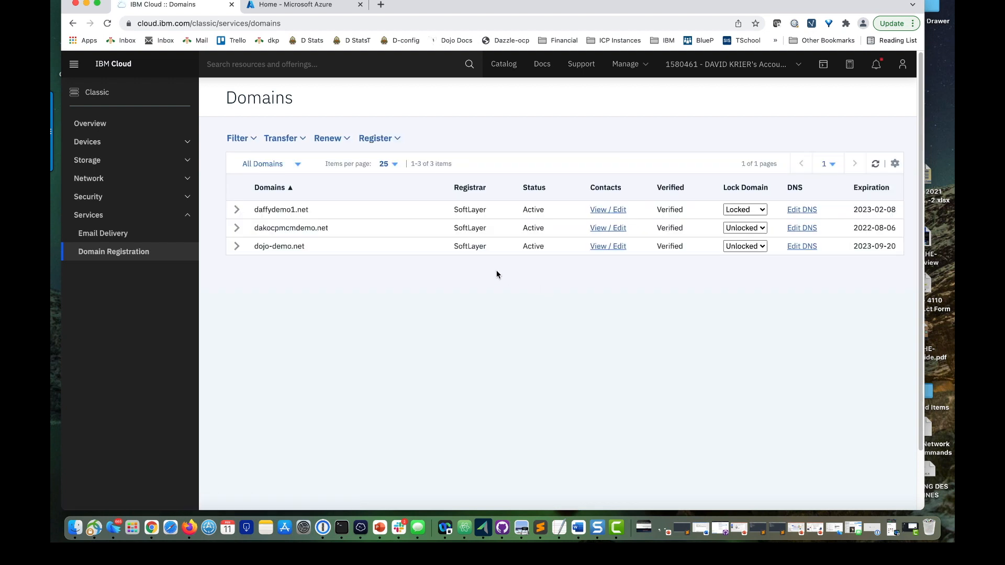
{"action": "left_click", "coordinate": [395, 139]}
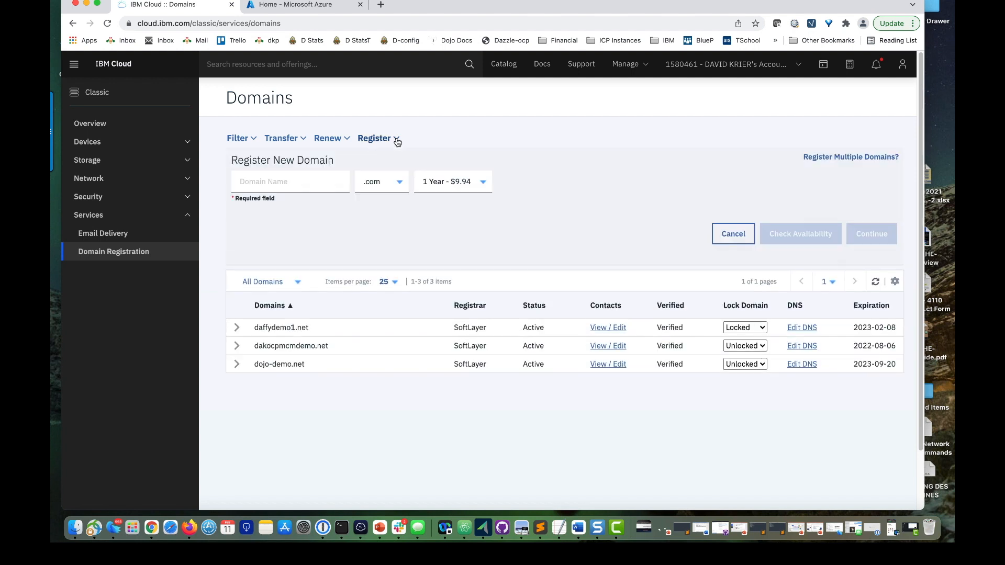
{"action": "left_click", "coordinate": [272, 182]}
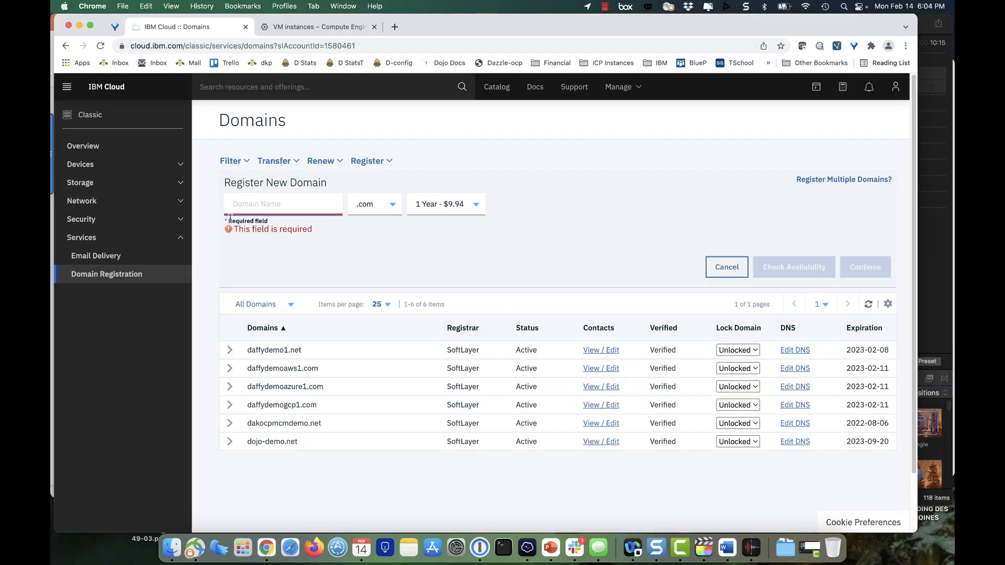
{"action": "key", "text": "BackSpace"}
{"action": "type", "text": "daffydemogcp"}
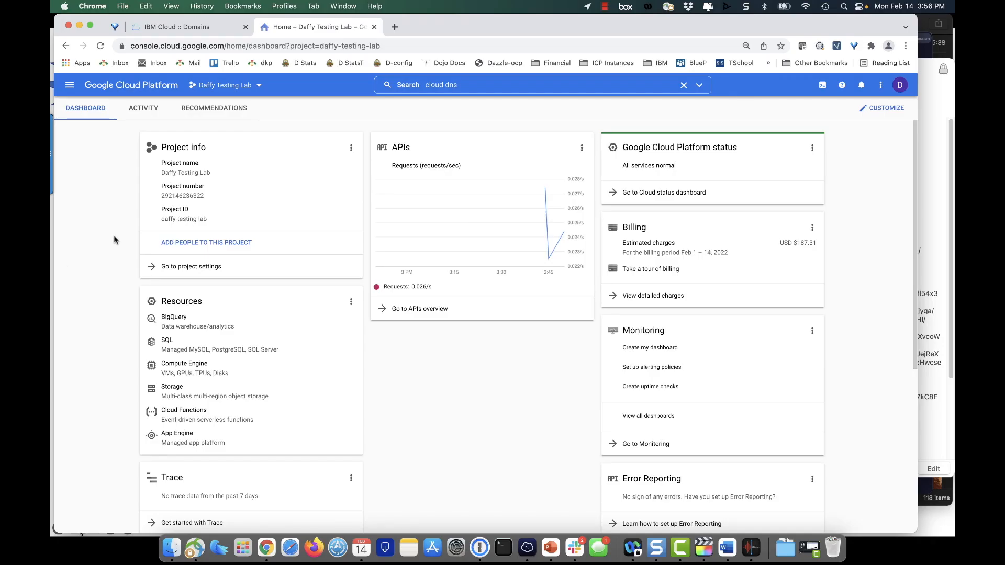
Step: Search the Google Cloud console for DNS and open the Cloud DNS service
{"action": "left_click", "coordinate": [472, 86]}
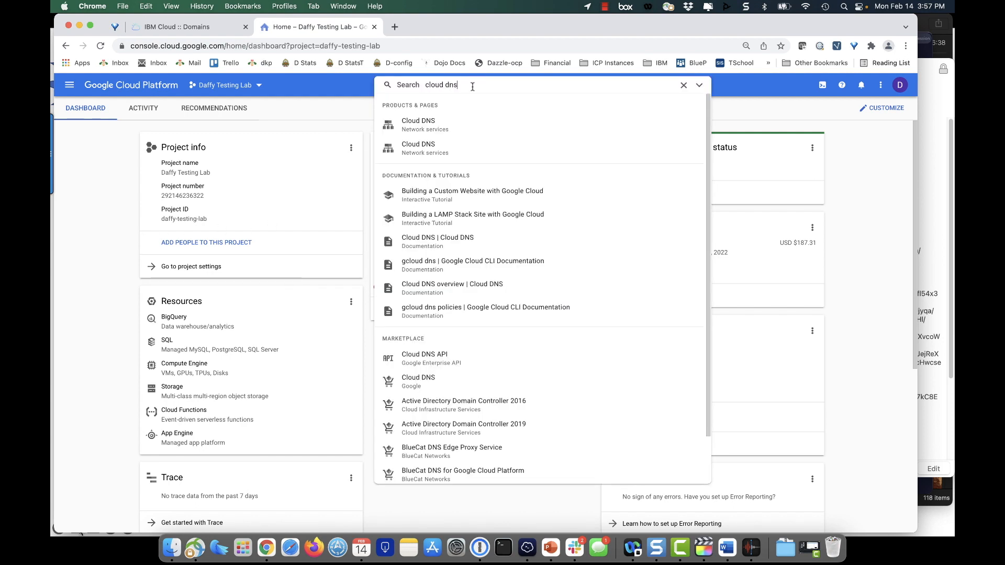
{"action": "key", "text": "BackSpace"}
{"action": "key", "text": "BackSpace"}
{"action": "key", "text": "BackSpace"}
{"action": "key", "text": "BackSpace"}
{"action": "key", "text": "BackSpace"}
{"action": "key", "text": "BackSpace"}
{"action": "key", "text": "BackSpace"}
{"action": "key", "text": "BackSpace"}
{"action": "key", "text": "BackSpace"}
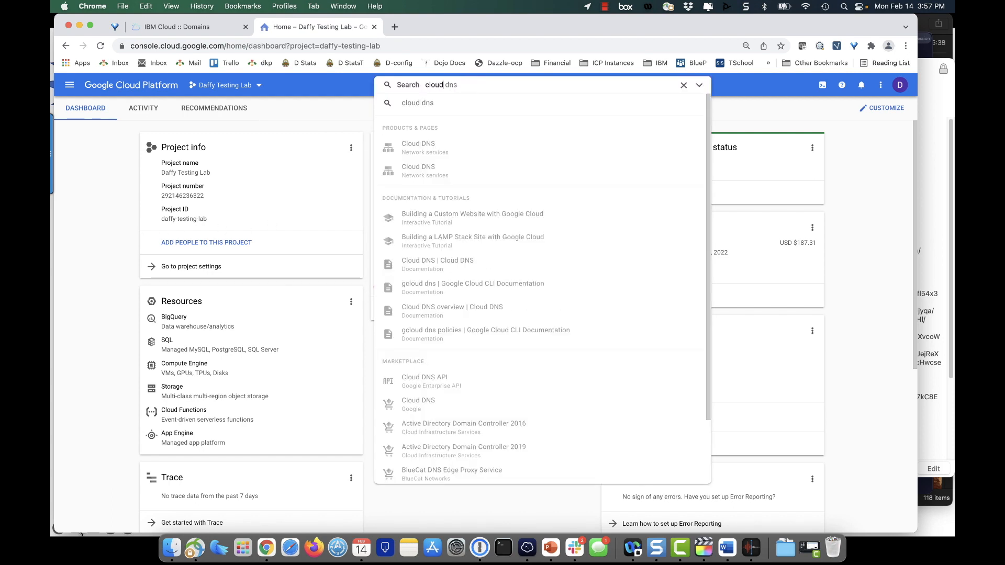
{"action": "type", "text": "DNS"}
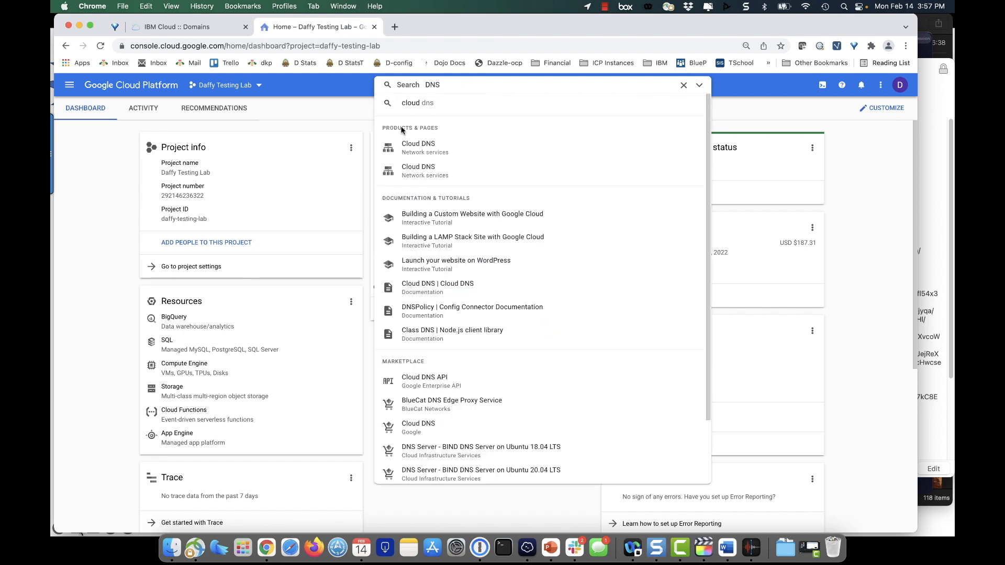
{"action": "left_click", "coordinate": [390, 152]}
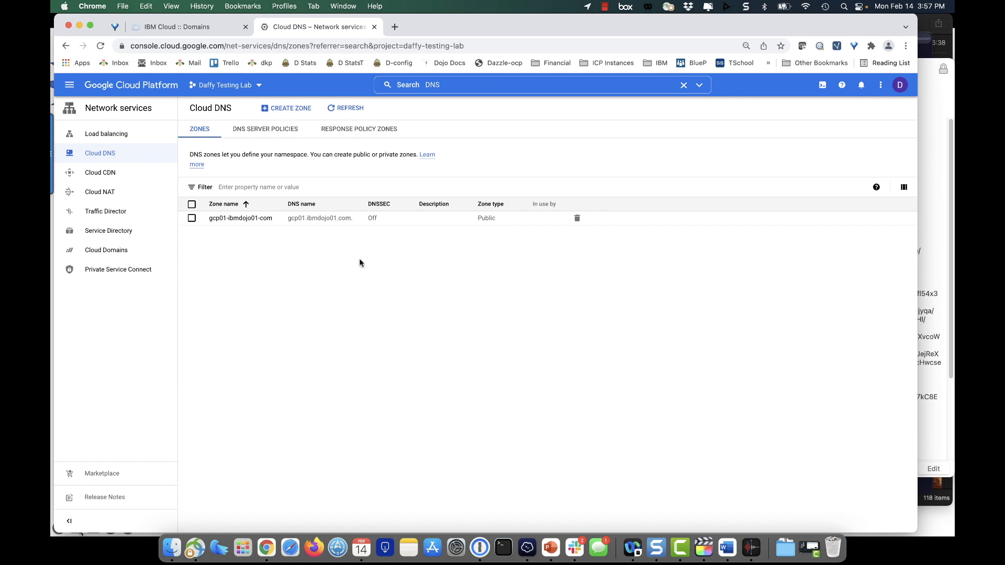
Step: Create a public DNS zone named daffydemogcp1 with DNS name daffydemogcp1.com, and open its NS record set to review the name servers
{"action": "left_click", "coordinate": [283, 108]}
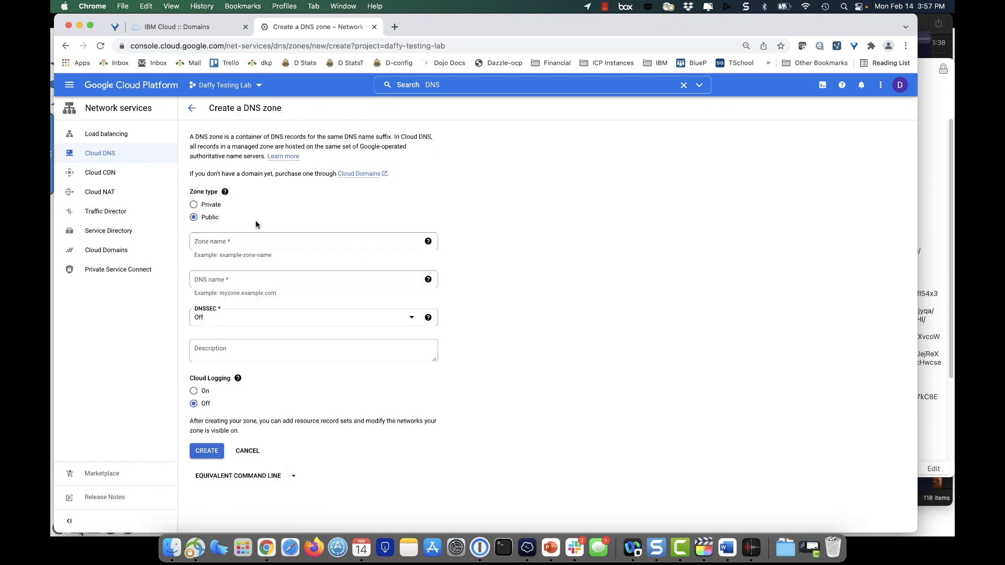
{"action": "left_click", "coordinate": [209, 283]}
{"action": "type", "text": "daffydemogcp1"}
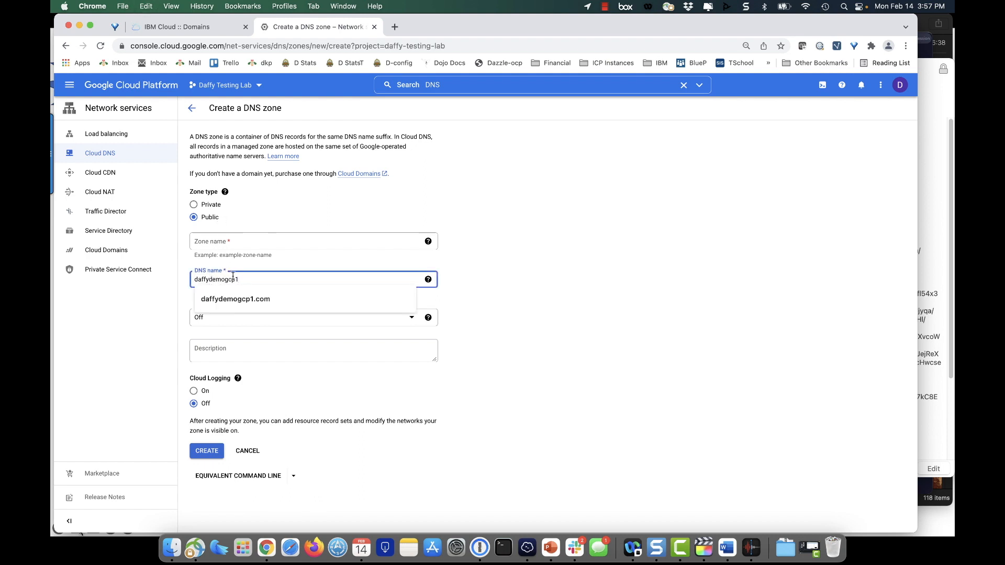
{"action": "left_click", "coordinate": [256, 298]}
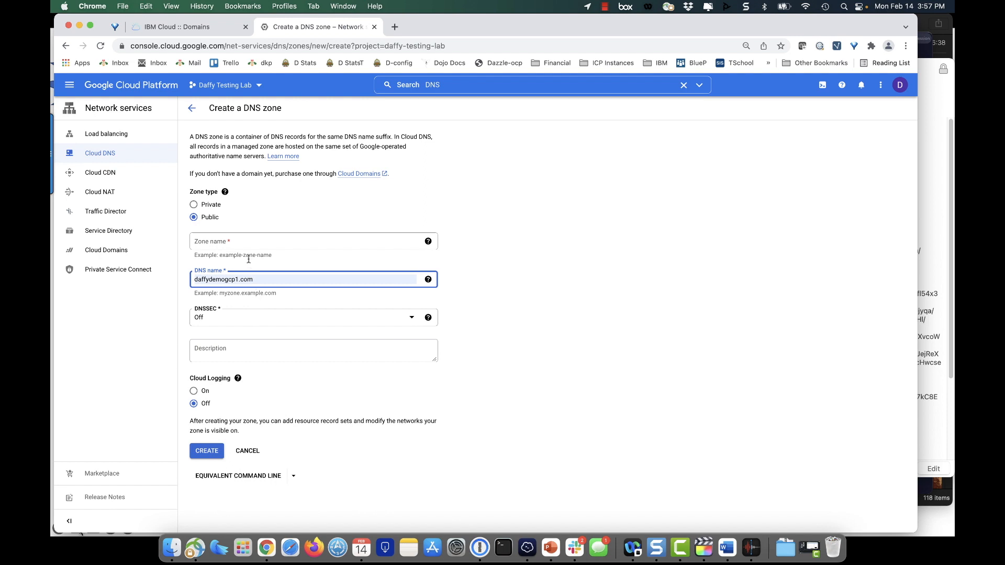
{"action": "left_click", "coordinate": [234, 241]}
{"action": "type", "text": "daffydemogcp1"}
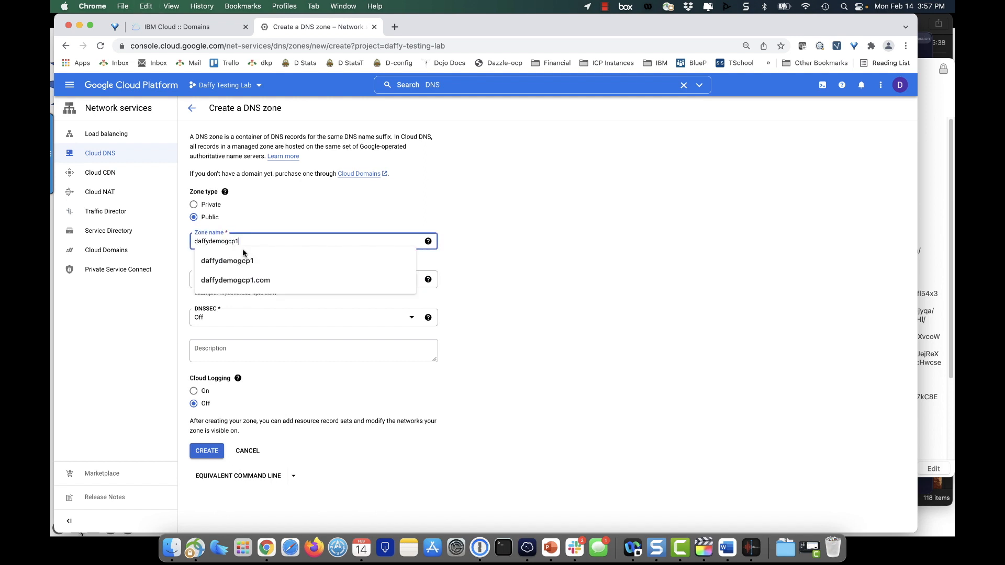
{"action": "left_click", "coordinate": [513, 259]}
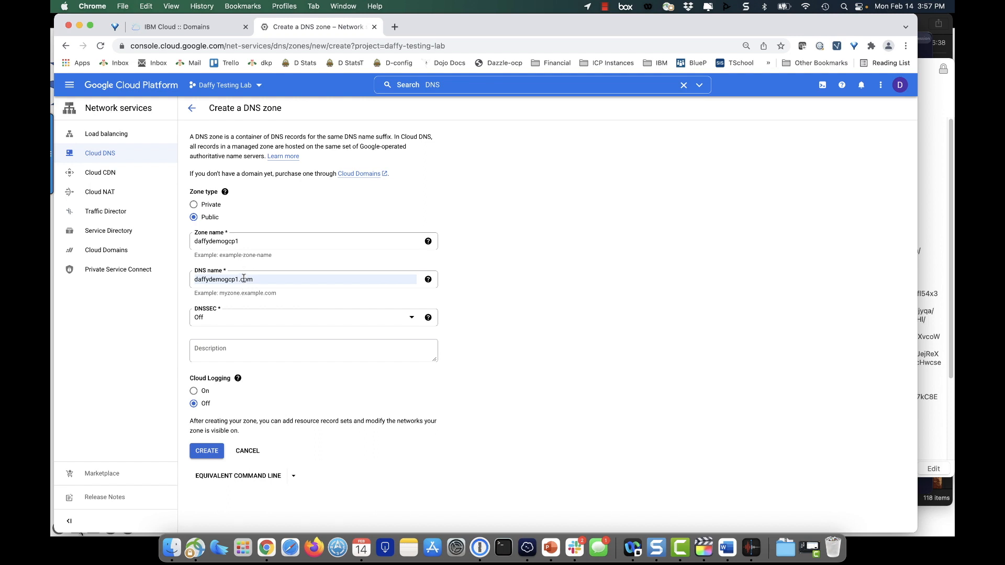
{"action": "left_click", "coordinate": [209, 453]}
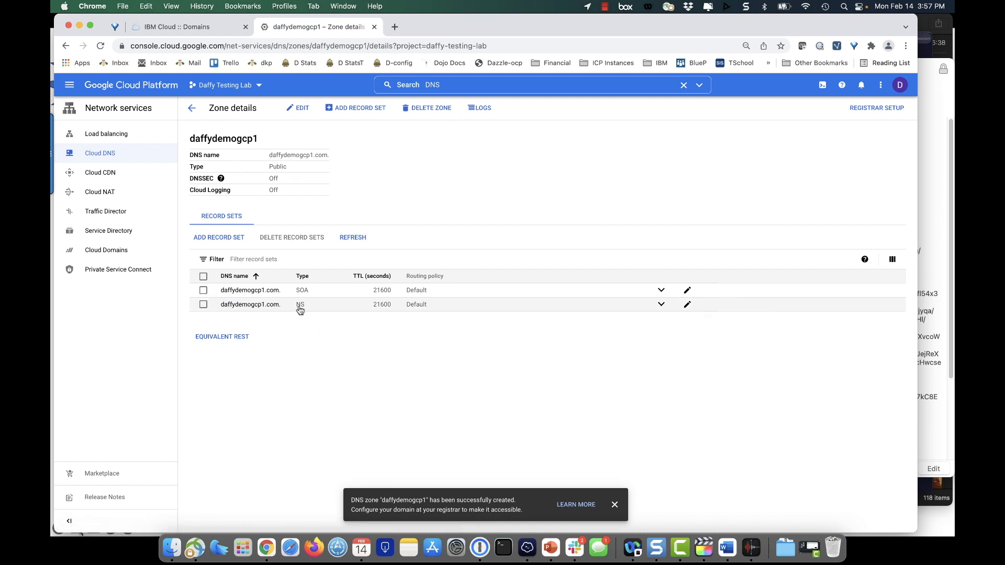
{"action": "left_click", "coordinate": [269, 307]}
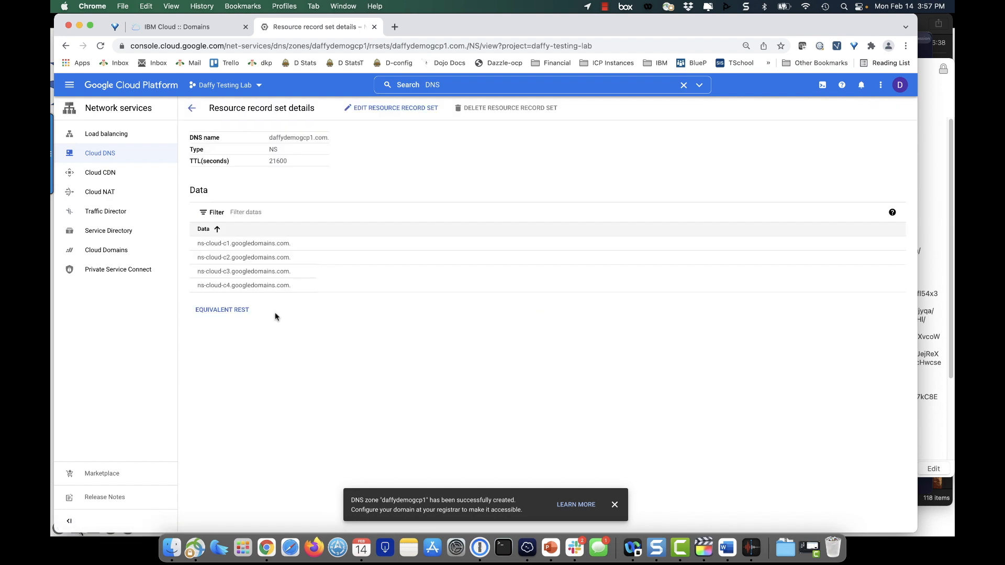
{"action": "left_click_drag", "start_coordinate": [298, 288], "coordinate": [197, 243]}
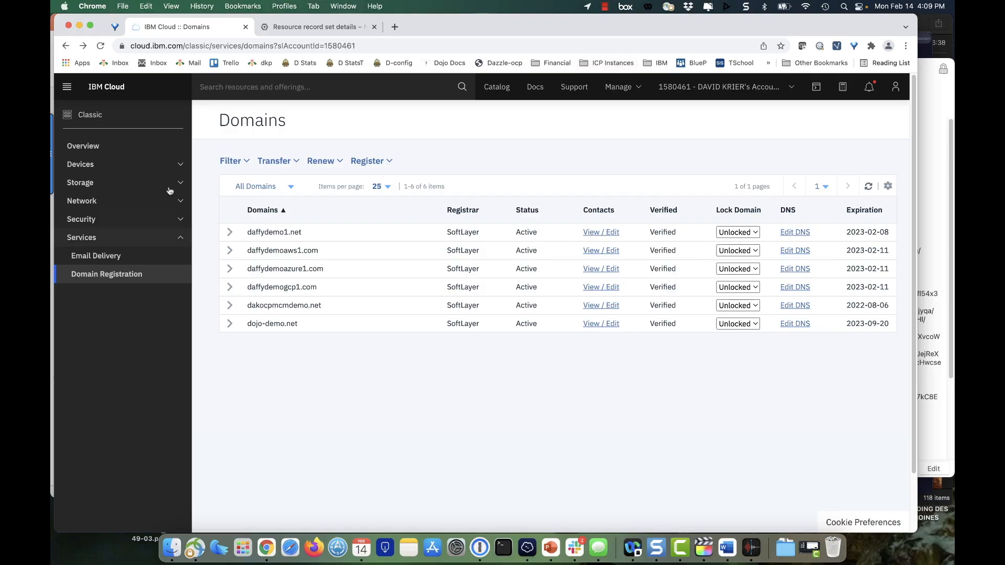
Step: In IBM Cloud's domain registration list, expand daffydemogcp1.com and open its custom name servers for editing
{"action": "left_click_drag", "start_coordinate": [105, 117], "coordinate": [77, 119]}
{"action": "left_click", "coordinate": [107, 242]}
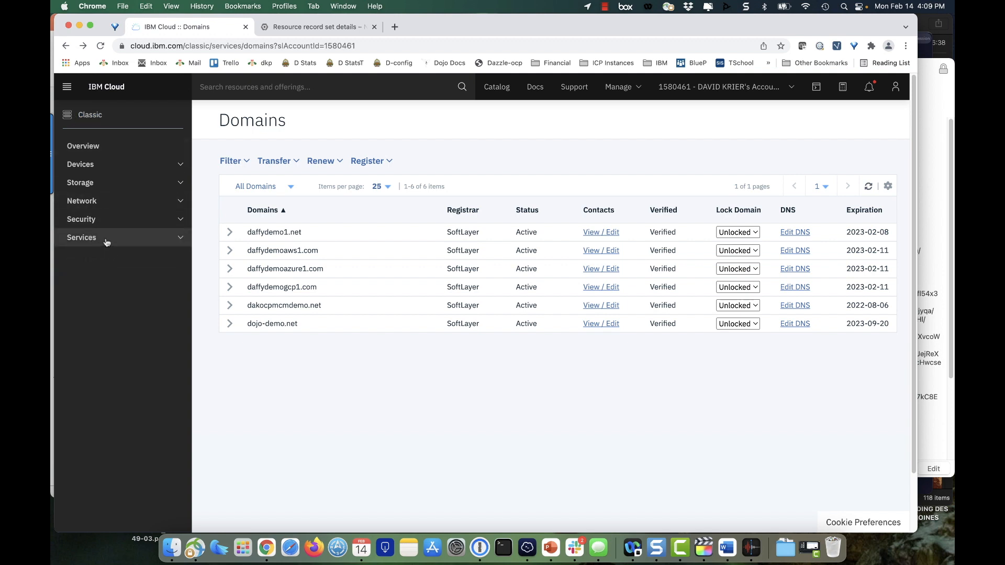
{"action": "left_click", "coordinate": [106, 242]}
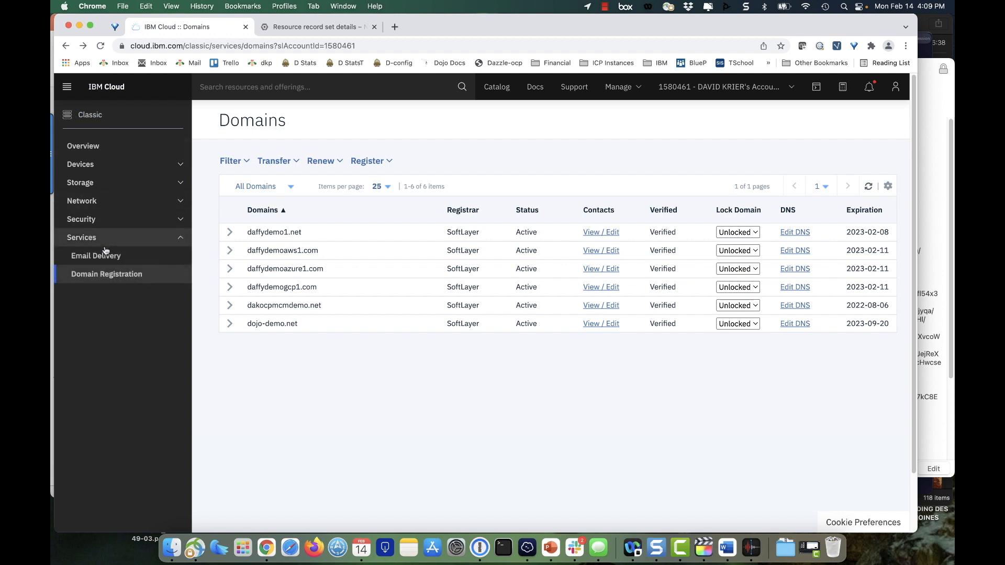
{"action": "left_click", "coordinate": [144, 280]}
{"action": "left_click_drag", "start_coordinate": [148, 280], "coordinate": [119, 280]}
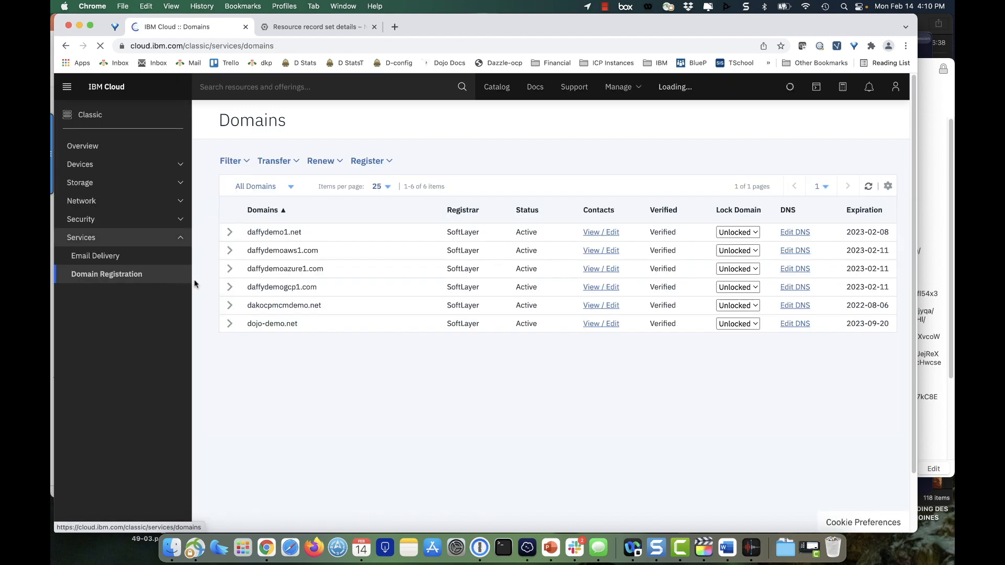
{"action": "left_click", "coordinate": [230, 287]}
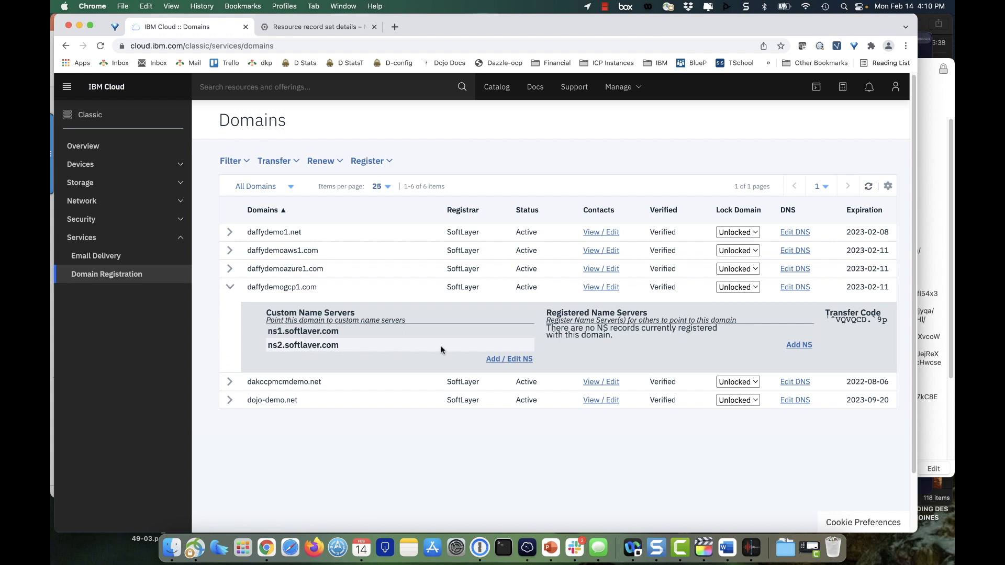
{"action": "left_click", "coordinate": [525, 361]}
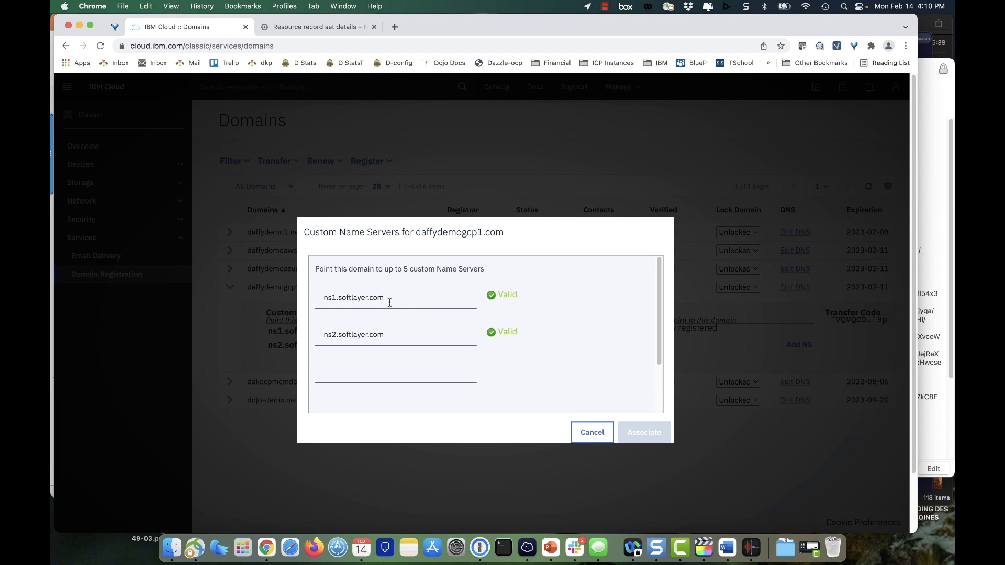
Step: Clear both SoftLayer entries from the custom name servers of daffydemogcp1.com
{"action": "left_click_drag", "start_coordinate": [387, 300], "coordinate": [315, 301]}
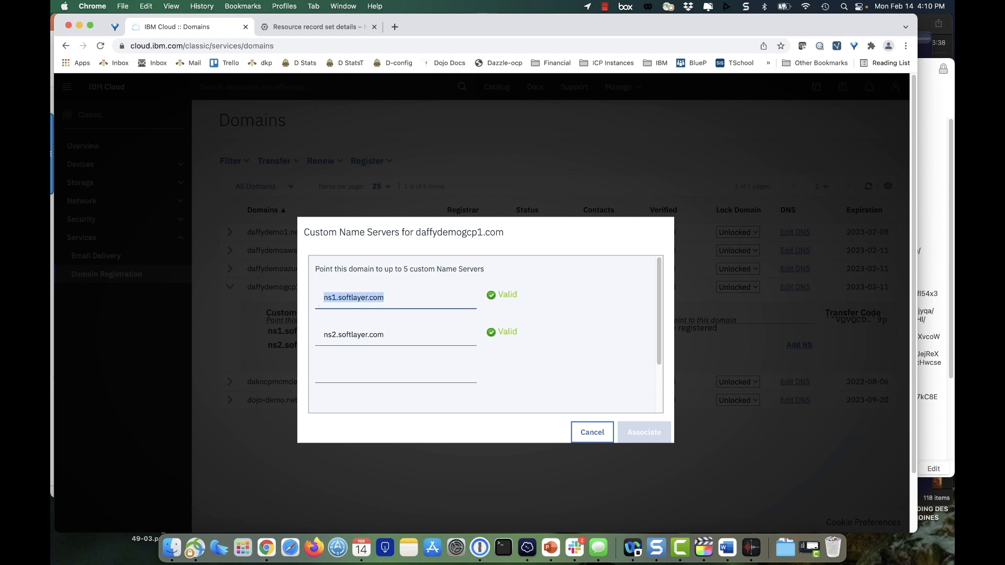
{"action": "key", "text": "BackSpace"}
{"action": "left_click_drag", "start_coordinate": [385, 334], "coordinate": [316, 337]}
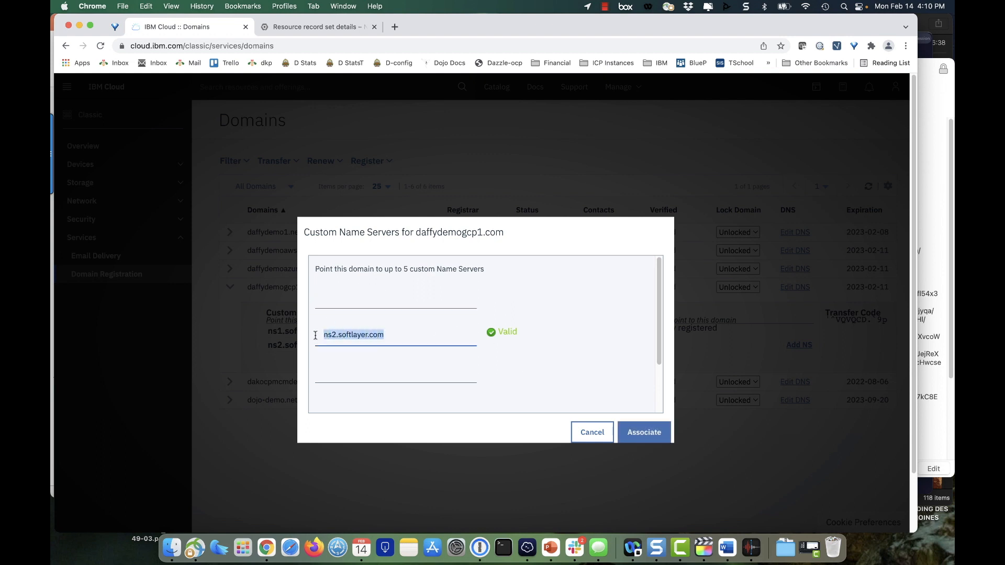
{"action": "key", "text": "BackSpace"}
Step: Copy ns-cloud-c1.googledomains.com from the Google Cloud NS record set into the first custom name server entry in IBM Cloud
{"action": "left_click", "coordinate": [308, 27]}
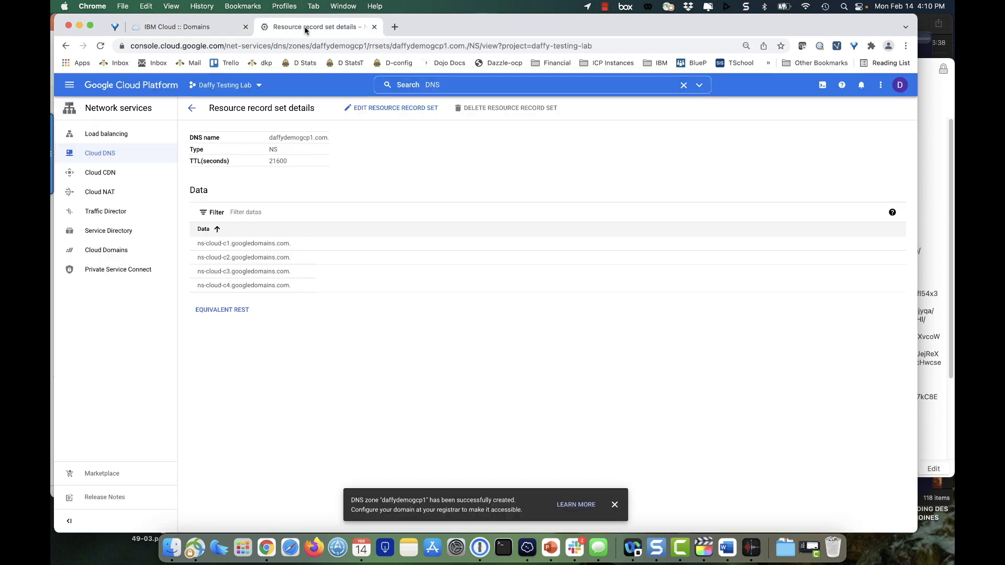
{"action": "left_click_drag", "start_coordinate": [291, 242], "coordinate": [197, 248]}
{"action": "key", "text": "super+c"}
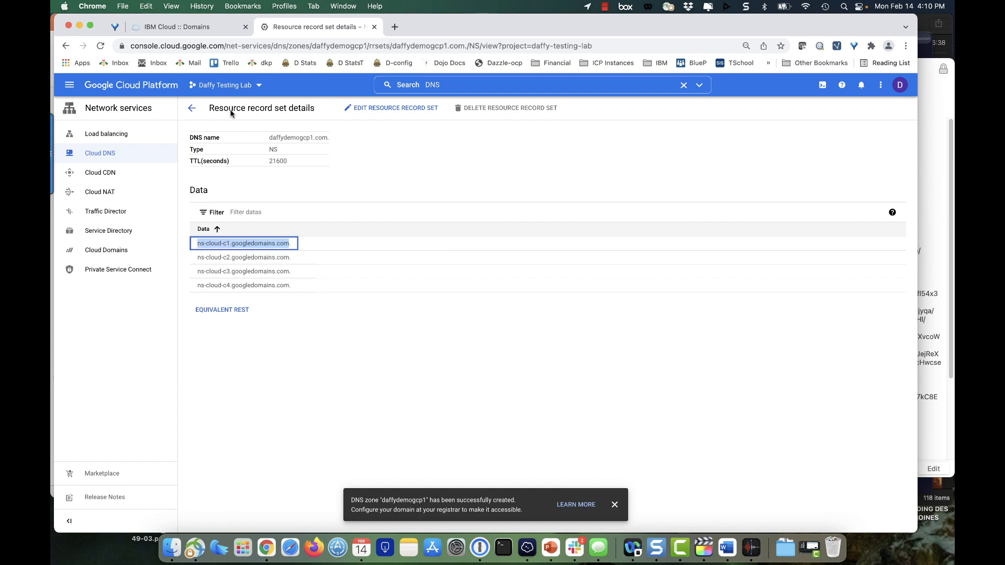
{"action": "left_click", "coordinate": [211, 29]}
{"action": "left_click", "coordinate": [356, 298]}
{"action": "key", "text": "super+v"}
Step: Copy ns-cloud-c2.googledomains.com from the Google Cloud NS record set into the second custom name server entry in IBM Cloud
{"action": "left_click", "coordinate": [309, 28]}
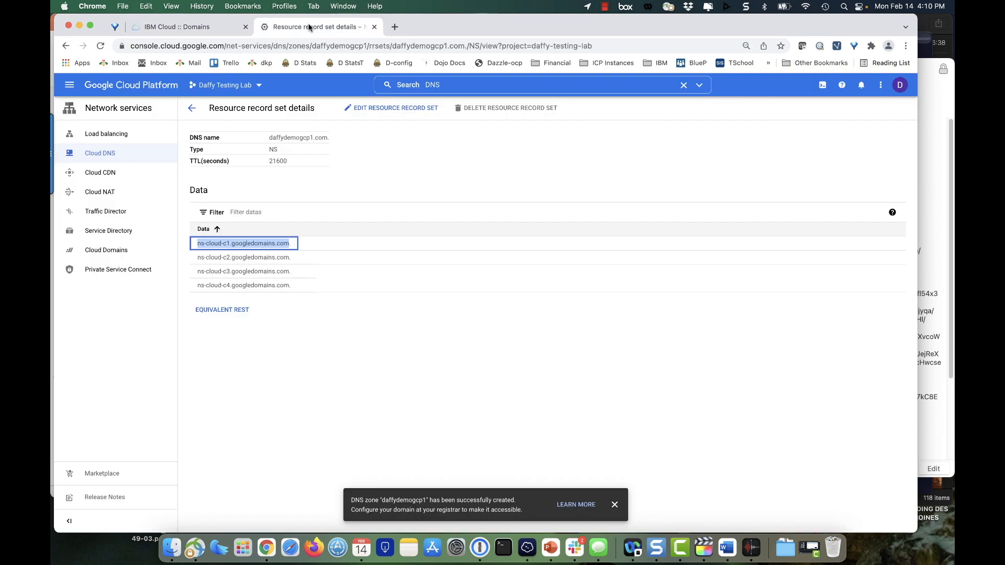
{"action": "left_click_drag", "start_coordinate": [289, 257], "coordinate": [196, 260]}
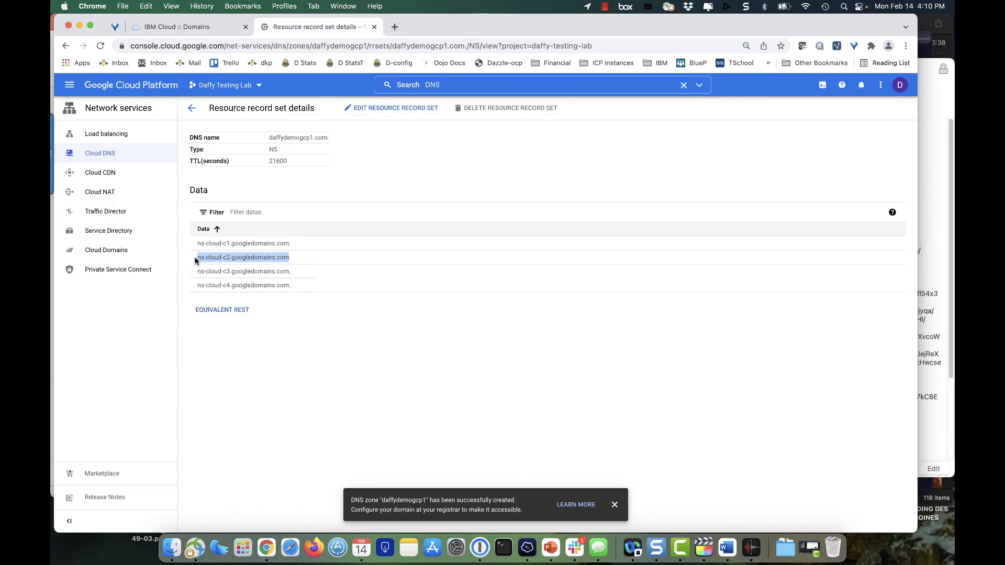
{"action": "key", "text": "super+c"}
{"action": "left_click", "coordinate": [226, 27]}
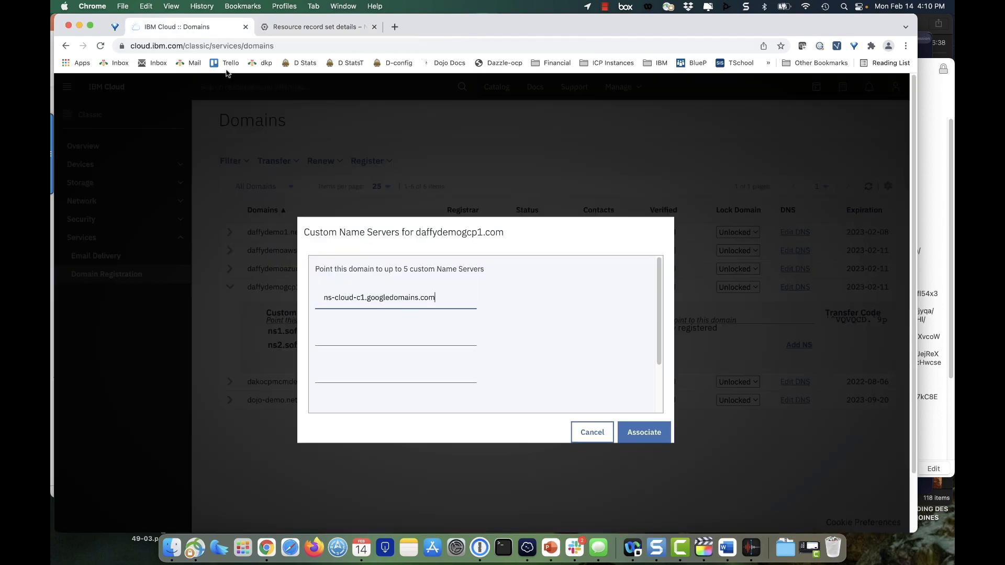
{"action": "left_click", "coordinate": [340, 335]}
{"action": "key", "text": "super+v"}
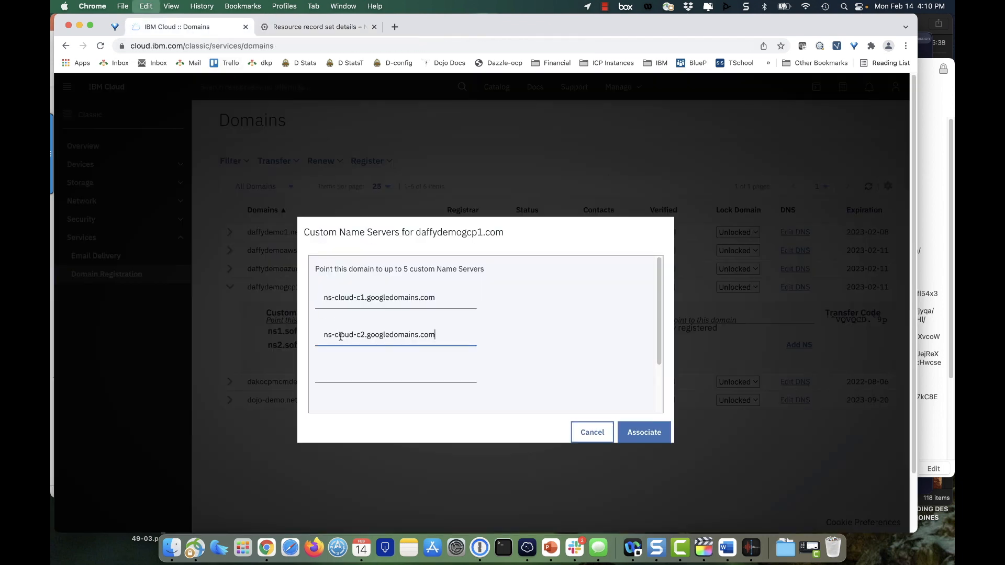
Step: Copy ns-cloud-c3.googledomains.com from the Google Cloud NS record set into the third custom name server entry, without the trailing dot
{"action": "left_click", "coordinate": [303, 27]}
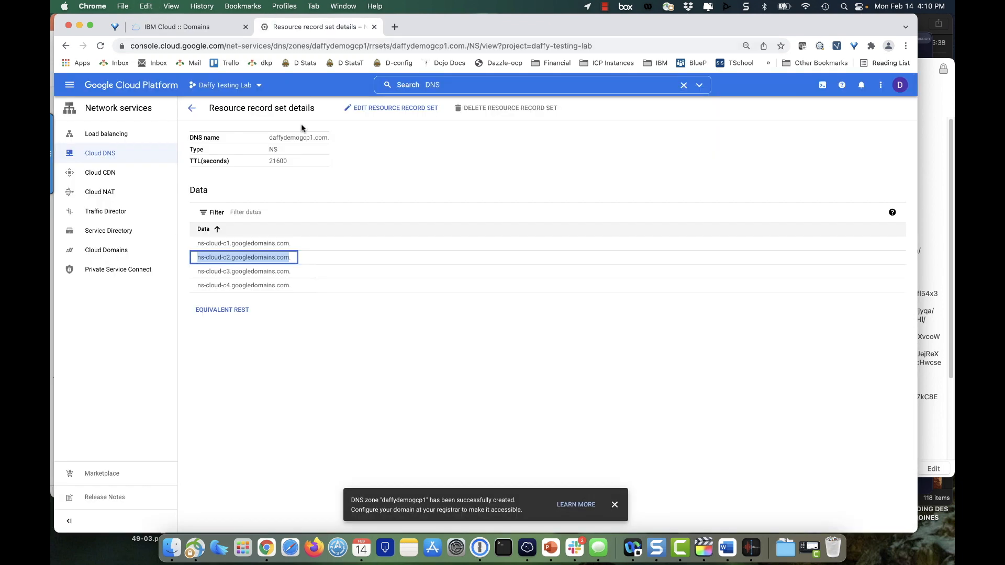
{"action": "left_click", "coordinate": [290, 270]}
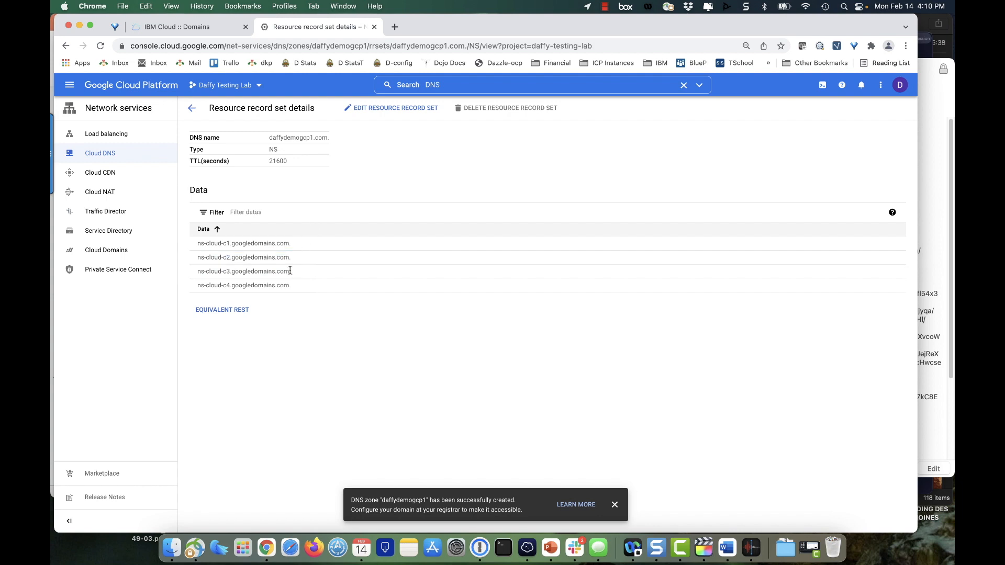
{"action": "left_click_drag", "start_coordinate": [290, 271], "coordinate": [207, 270]}
{"action": "left_click", "coordinate": [193, 27]}
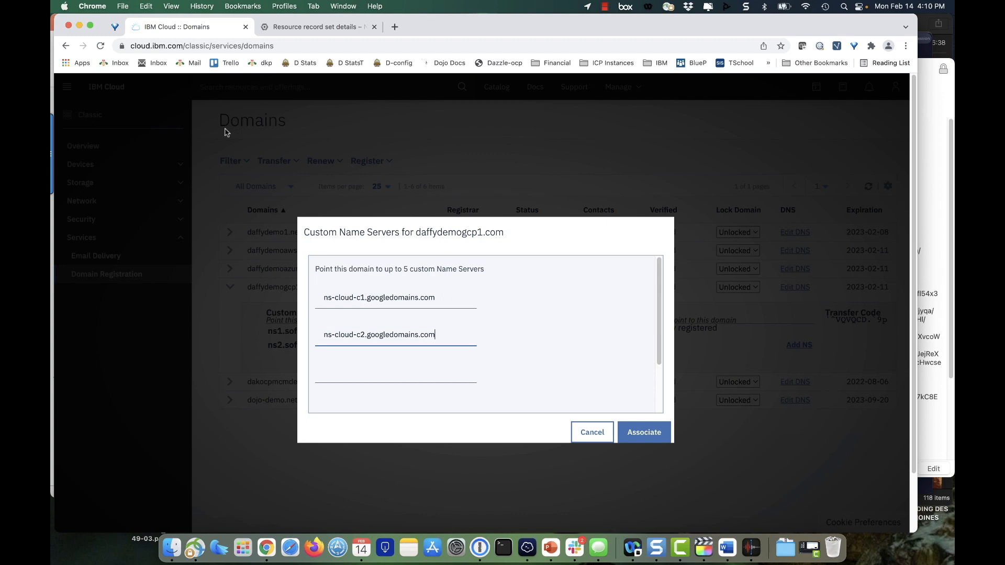
{"action": "left_click", "coordinate": [364, 374]}
{"action": "key", "text": "super+v"}
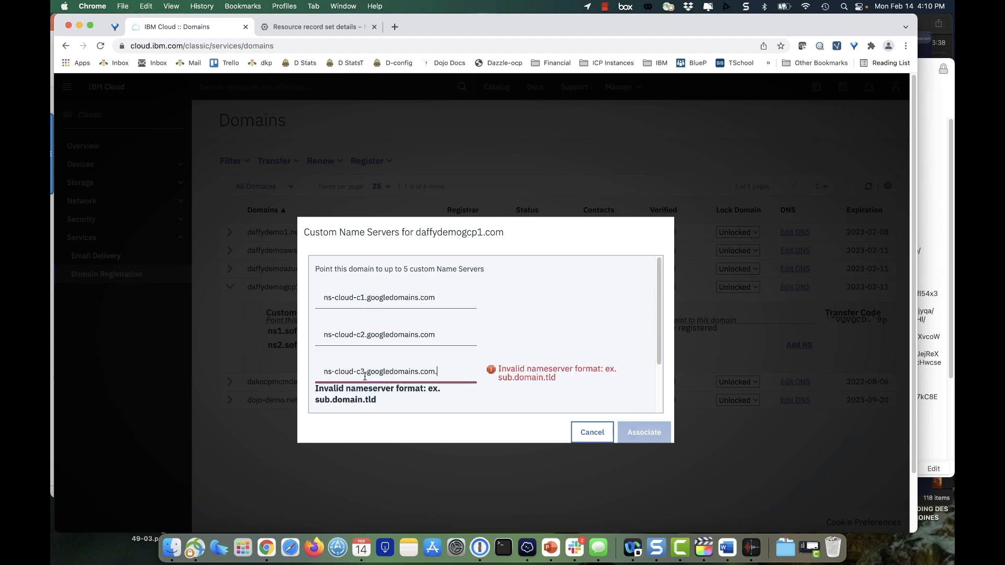
{"action": "key", "text": "BackSpace"}
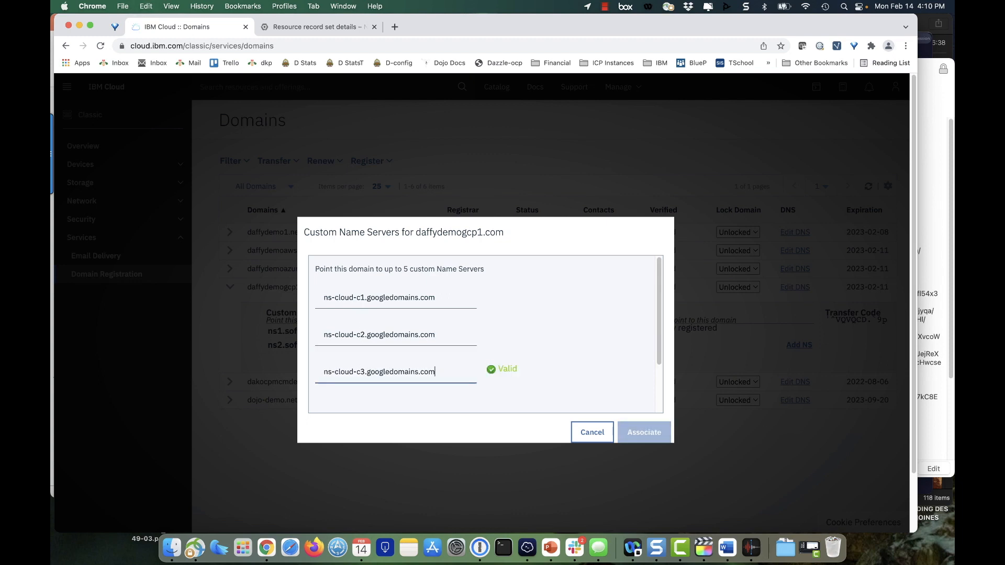
{"action": "scroll", "coordinate": [439, 339], "scroll_direction": "down", "scroll_amount": 3}
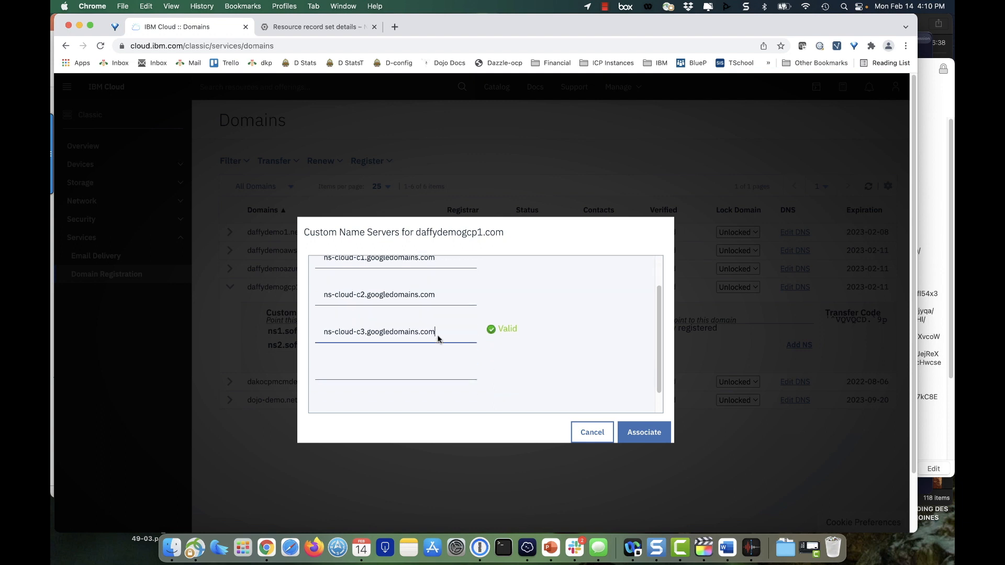
Step: Copy ns-cloud-c4.googledomains.com from the Google Cloud NS record set into the fourth custom name server entry without the trailing dot, and associate the name servers
{"action": "left_click", "coordinate": [408, 350]}
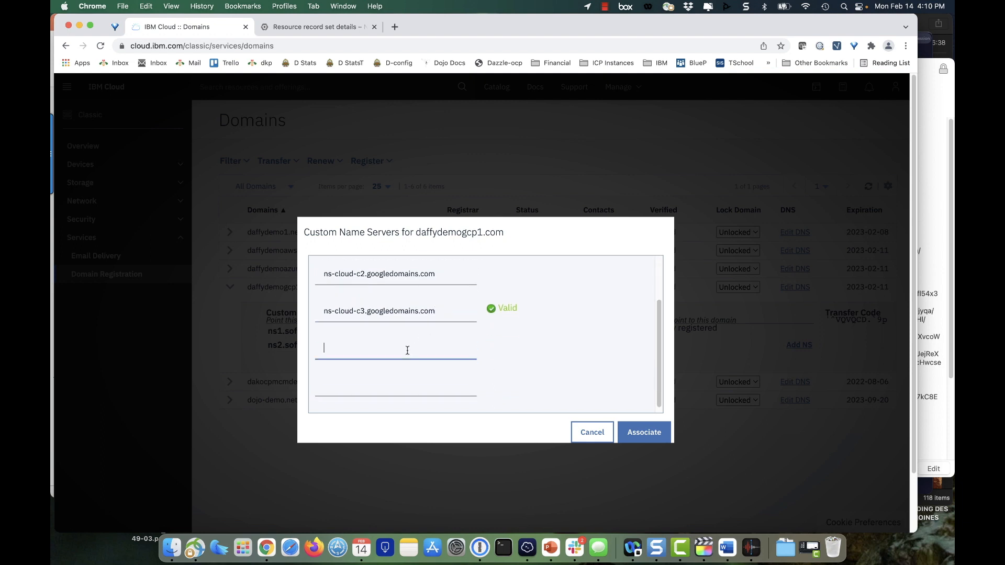
{"action": "left_click", "coordinate": [310, 26]}
{"action": "left_click_drag", "start_coordinate": [283, 296], "coordinate": [193, 289]}
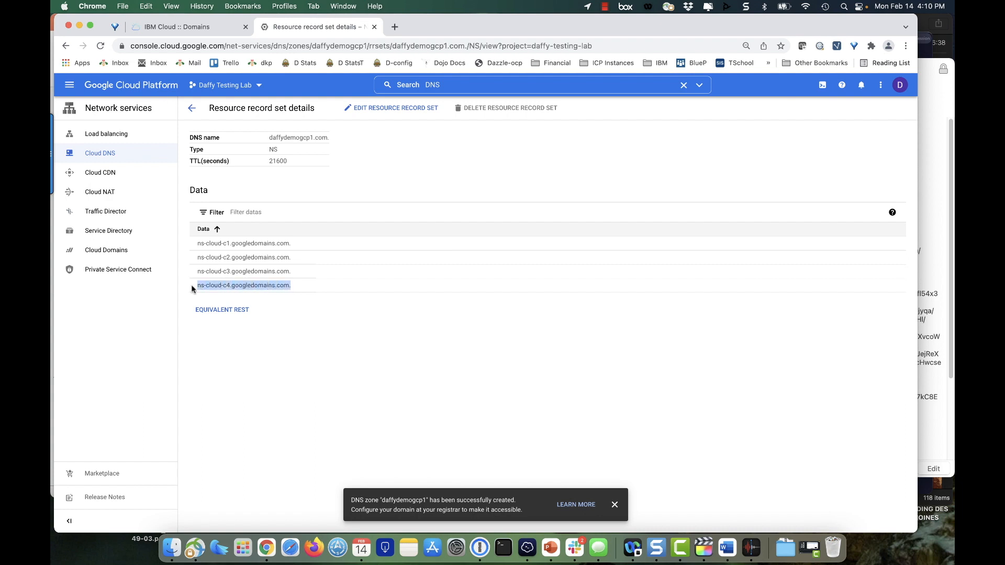
{"action": "left_click", "coordinate": [197, 27]}
{"action": "left_click", "coordinate": [362, 351]}
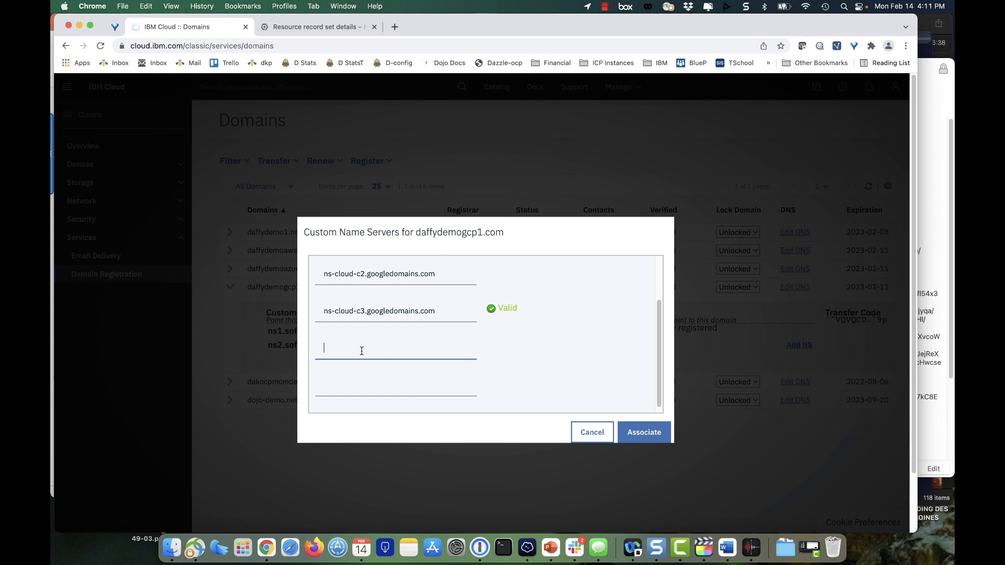
{"action": "key", "text": "super+v"}
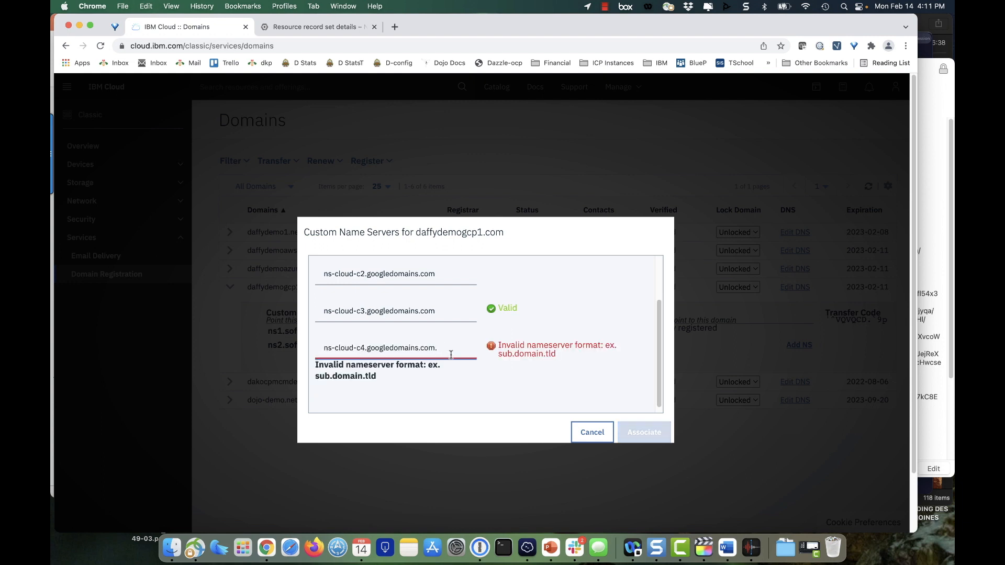
{"action": "key", "text": "BackSpace"}
{"action": "left_click", "coordinate": [644, 432]}
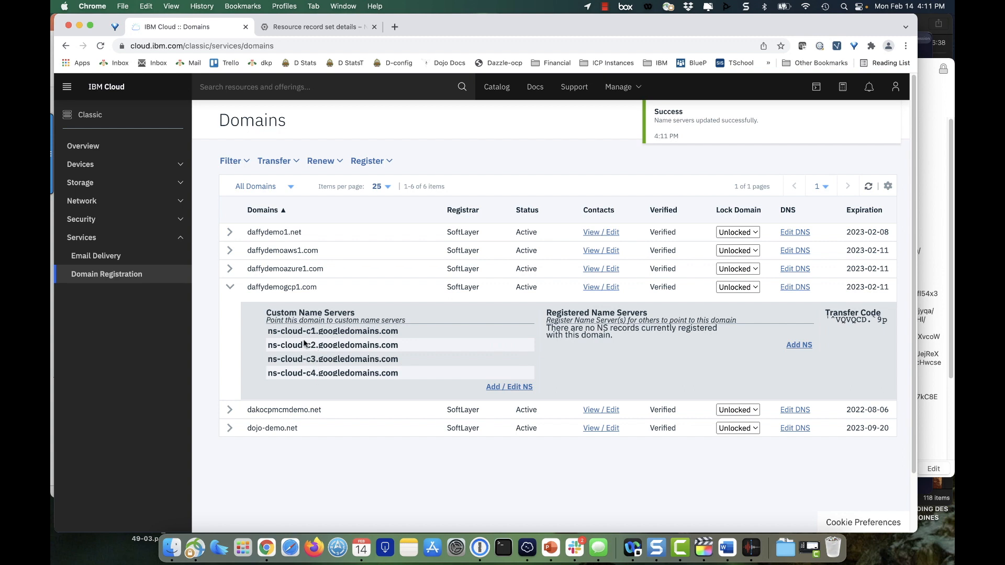
Step: Compare the Google Cloud NS record set with the custom name servers of daffydemogcp1.com in IBM Cloud
{"action": "left_click", "coordinate": [316, 29]}
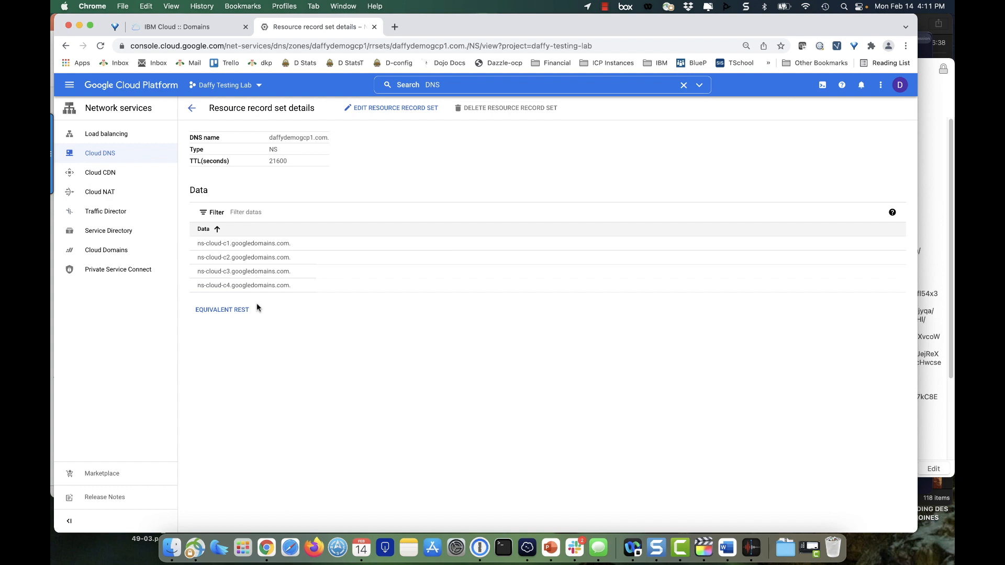
{"action": "left_click", "coordinate": [191, 27]}
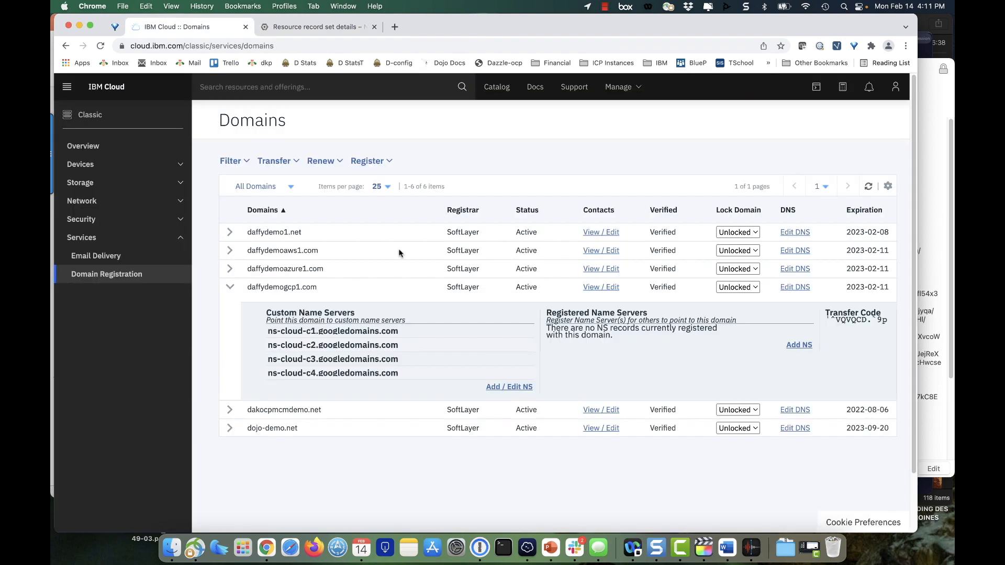